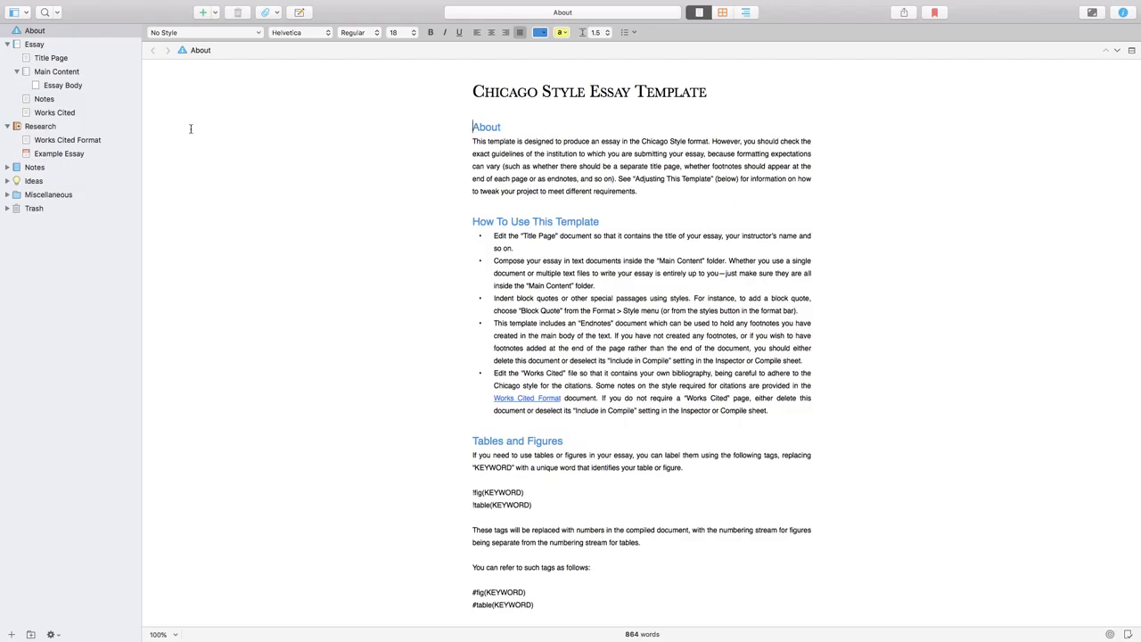
Step: Start a new project from the Blank project template
{"action": "left_click", "coordinate": [8, 44]}
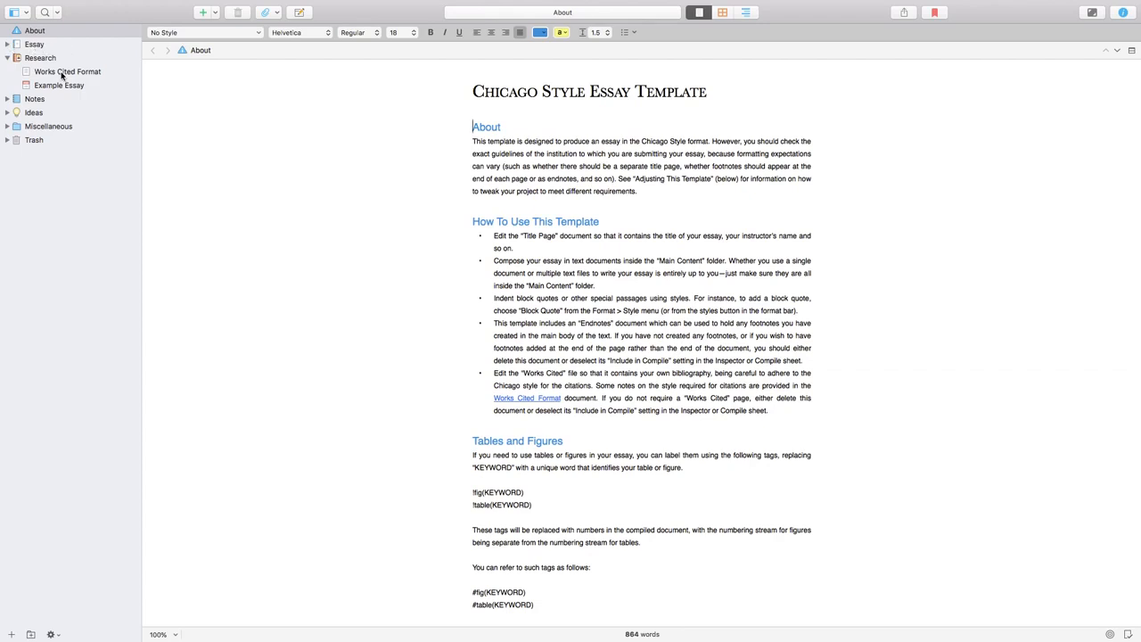
{"action": "left_click", "coordinate": [89, 6]}
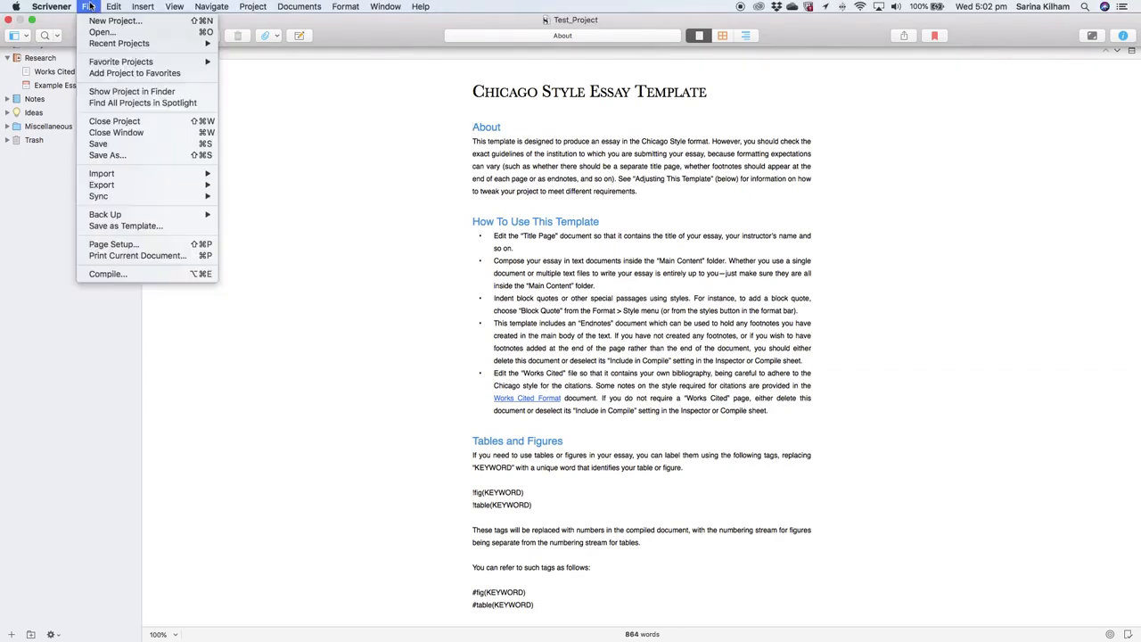
{"action": "left_click", "coordinate": [100, 21]}
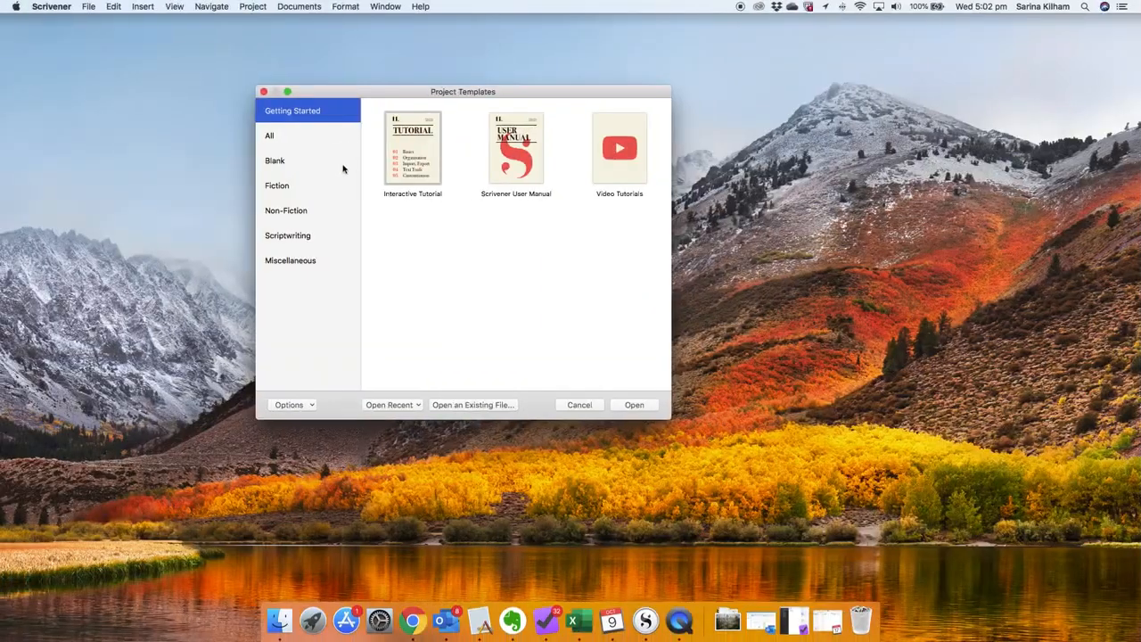
{"action": "left_click", "coordinate": [295, 163]}
{"action": "left_click", "coordinate": [634, 405]}
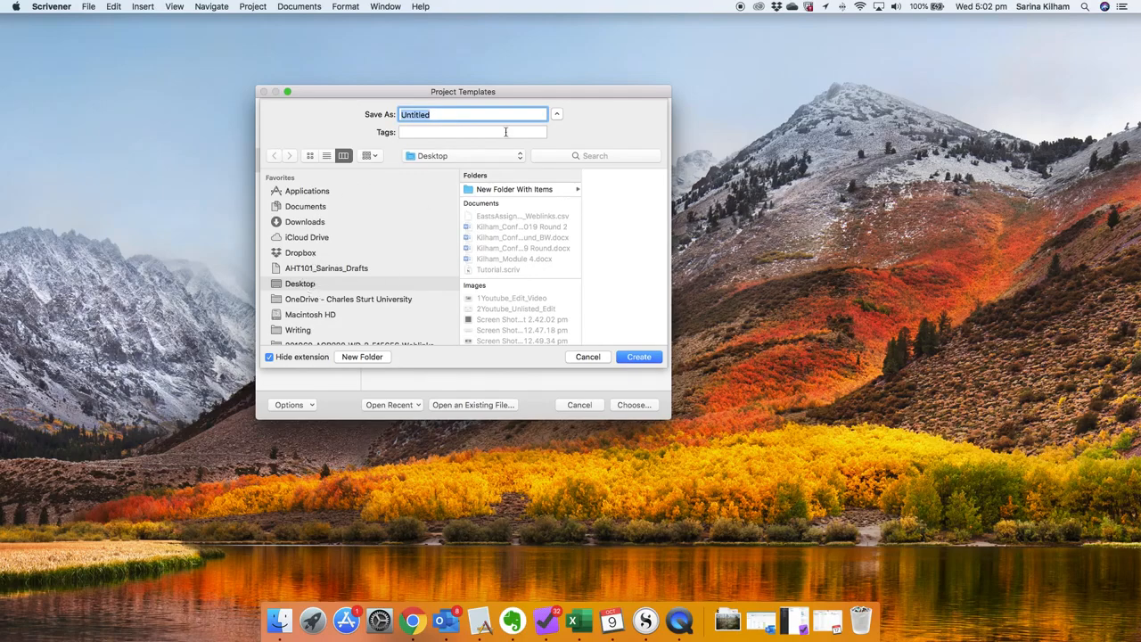
Step: Create the project on the Desktop as Thesis_Draft_09Oct19 and show its window in full screen
{"action": "type", "text": "Thesis_Draft_09Oct19"}
{"action": "left_click", "coordinate": [639, 357]}
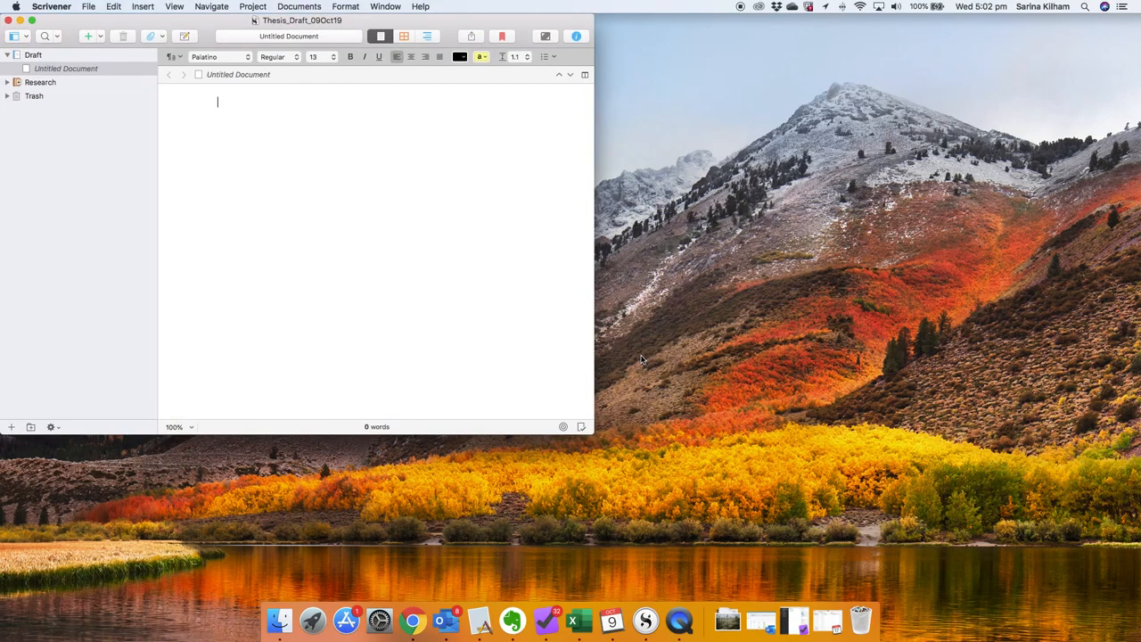
{"action": "left_click", "coordinate": [31, 20]}
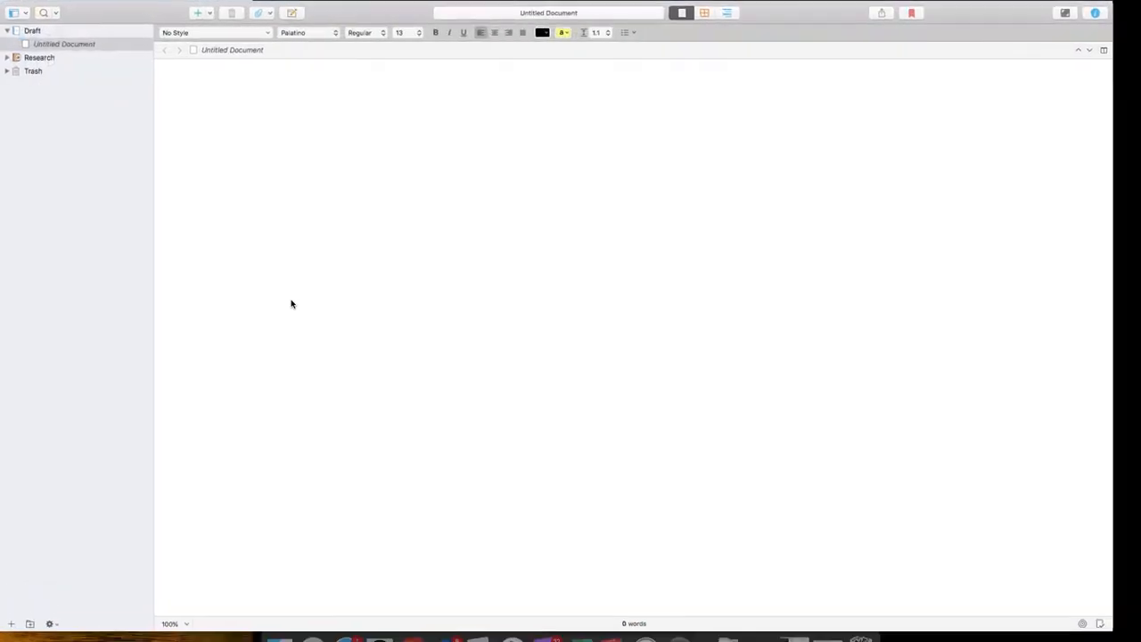
Step: Rename the Draft folder in the binder as Thesis
{"action": "left_click", "coordinate": [42, 34]}
{"action": "left_click", "coordinate": [44, 31]}
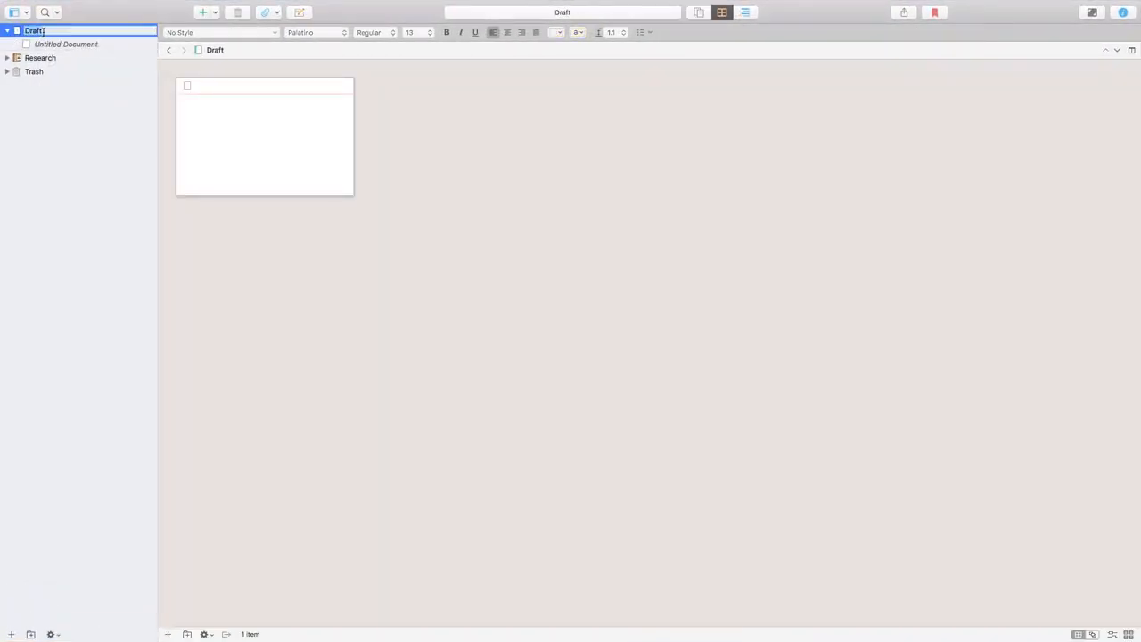
{"action": "type", "text": "Thesis"}
{"action": "key", "text": "Return"}
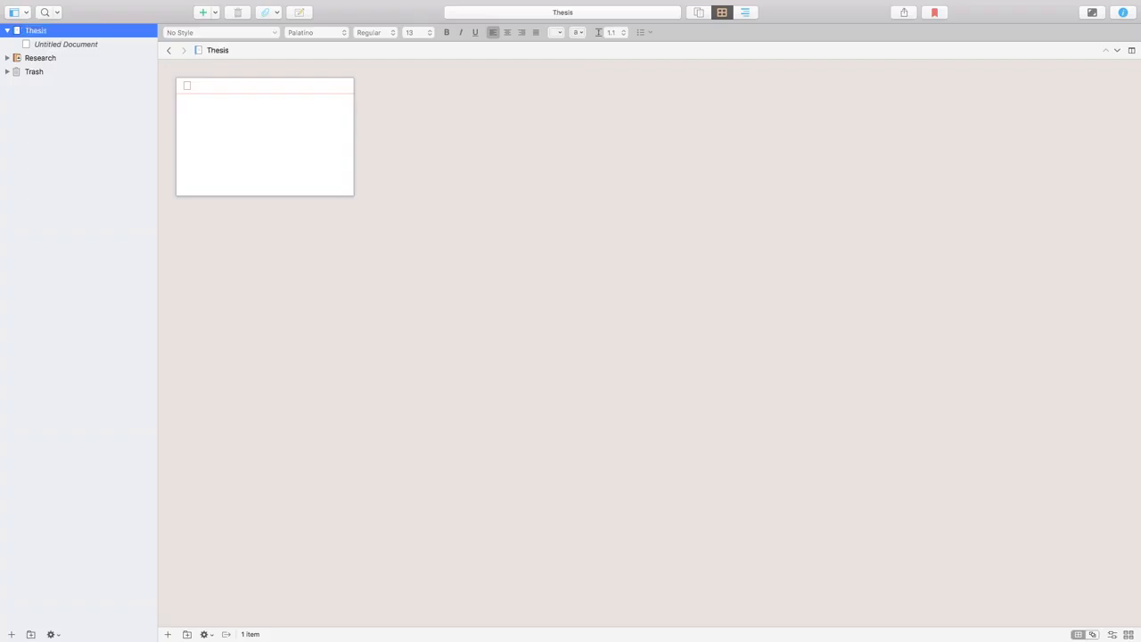
Step: Add five new folders inside the Thesis folder
{"action": "left_click", "coordinate": [31, 635]}
{"action": "left_click", "coordinate": [31, 635]}
{"action": "left_click", "coordinate": [31, 634]}
{"action": "left_click", "coordinate": [31, 635]}
{"action": "left_click", "coordinate": [31, 634]}
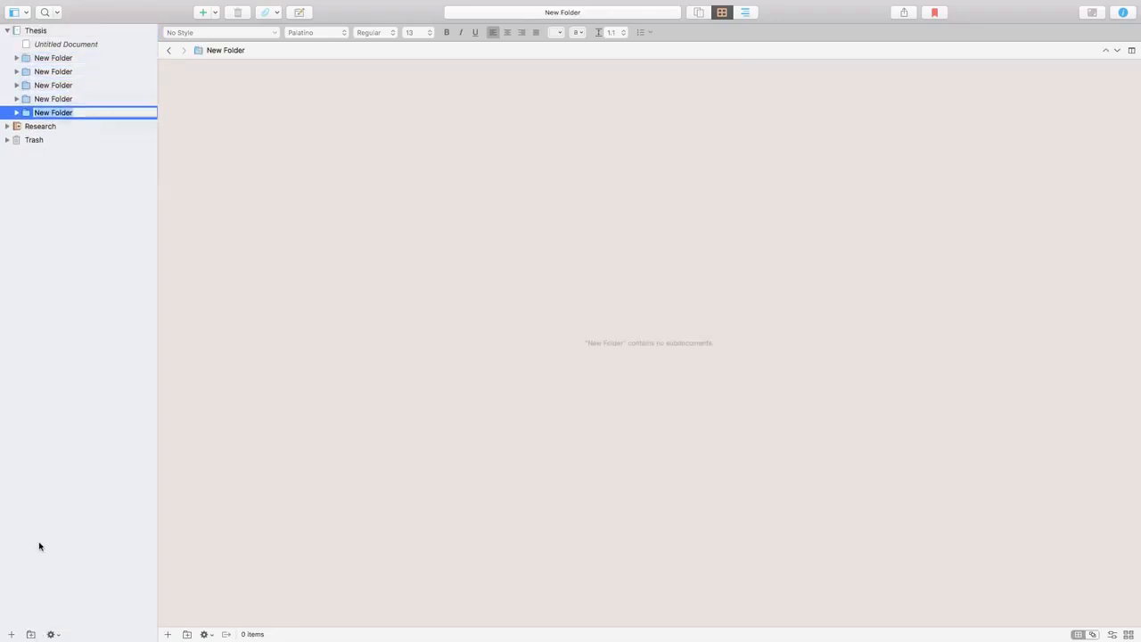
Step: Rename the first new folder under Thesis as Chapter1
{"action": "left_click", "coordinate": [67, 59]}
{"action": "key", "text": "Return"}
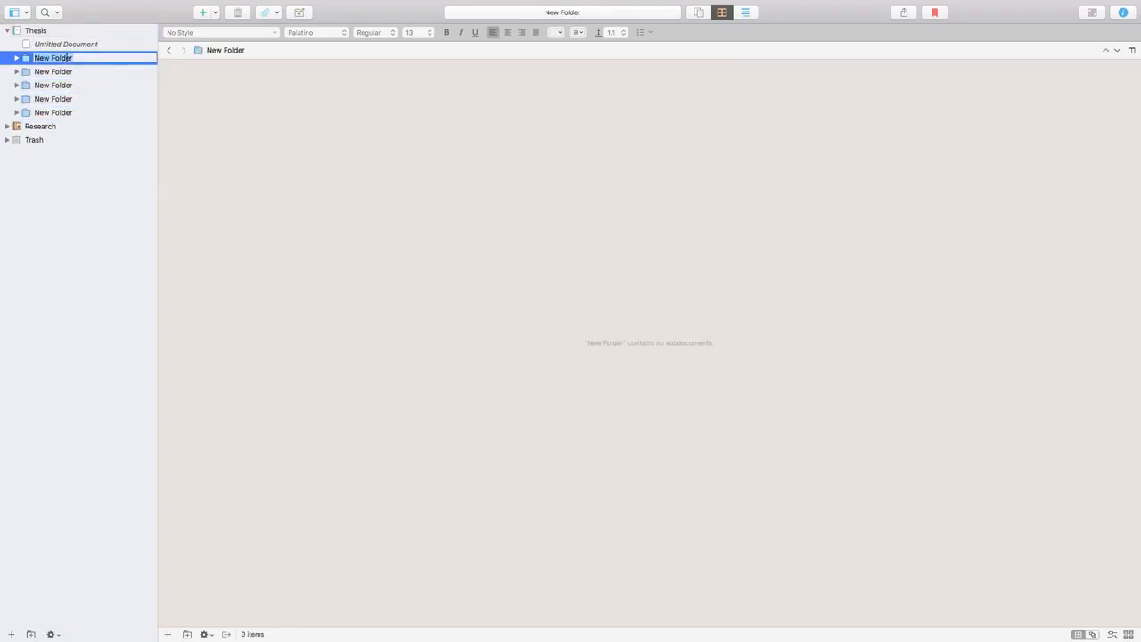
{"action": "type", "text": "Chapter1"}
{"action": "key", "text": "Return"}
Step: Rename the new folder directly below Chapter1 as Chapter2
{"action": "left_click", "coordinate": [71, 72]}
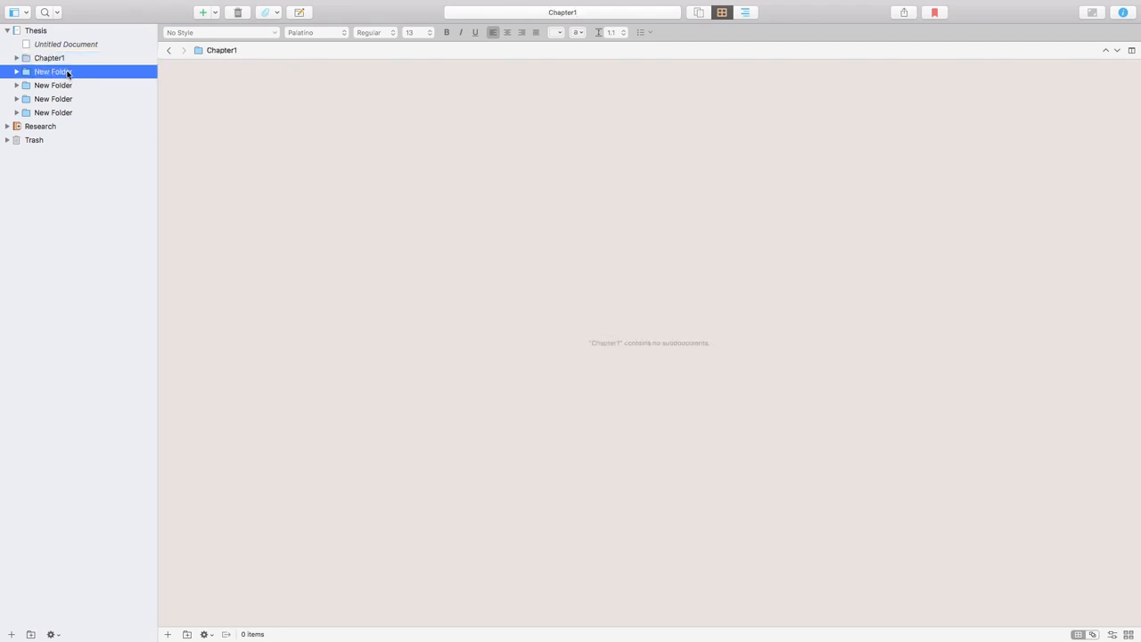
{"action": "key", "text": "Return"}
{"action": "type", "text": "Cha"}
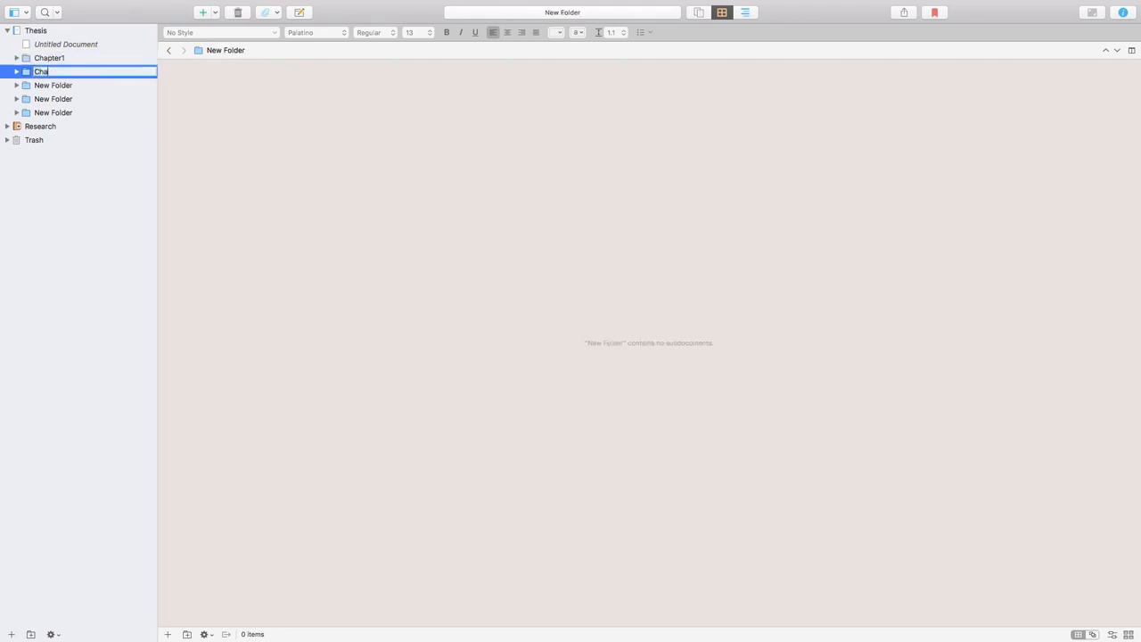
{"action": "type", "text": "pter2"}
{"action": "key", "text": "Return"}
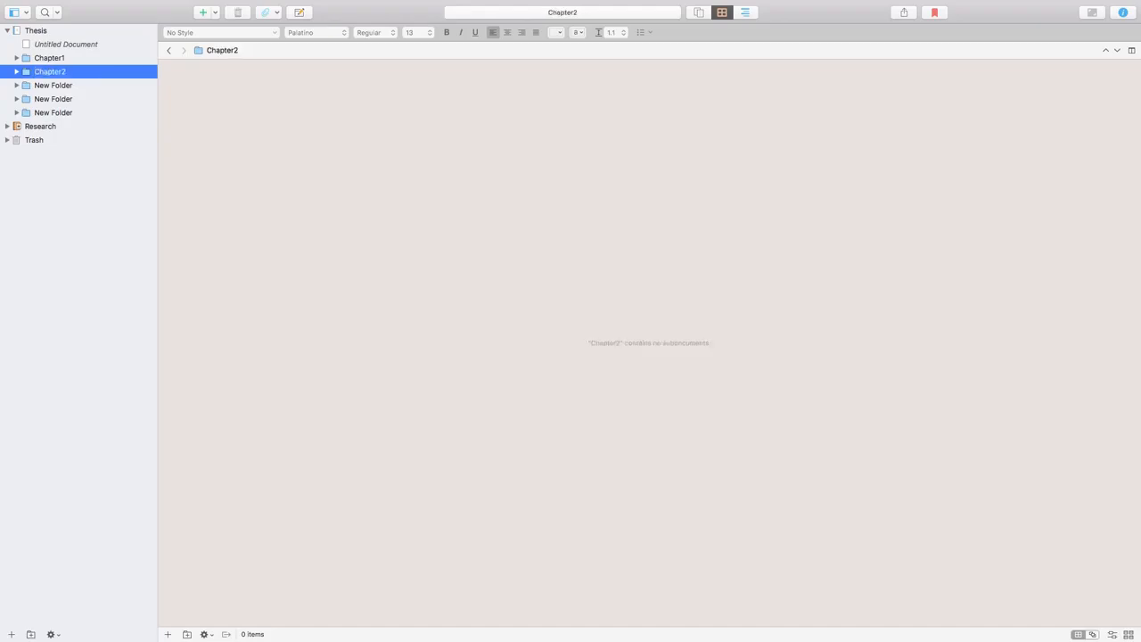
Step: Rename the new folder directly below Chapter2 as Chapter3
{"action": "left_click", "coordinate": [60, 87]}
{"action": "left_click", "coordinate": [55, 85]}
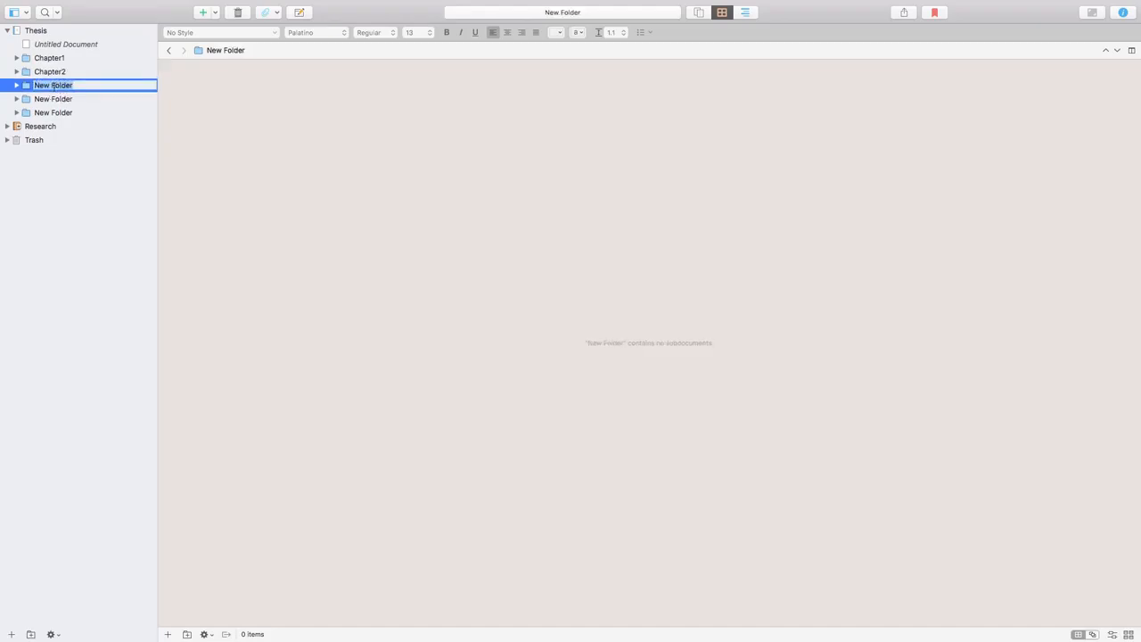
{"action": "type", "text": "Chapter3"}
{"action": "key", "text": "Return"}
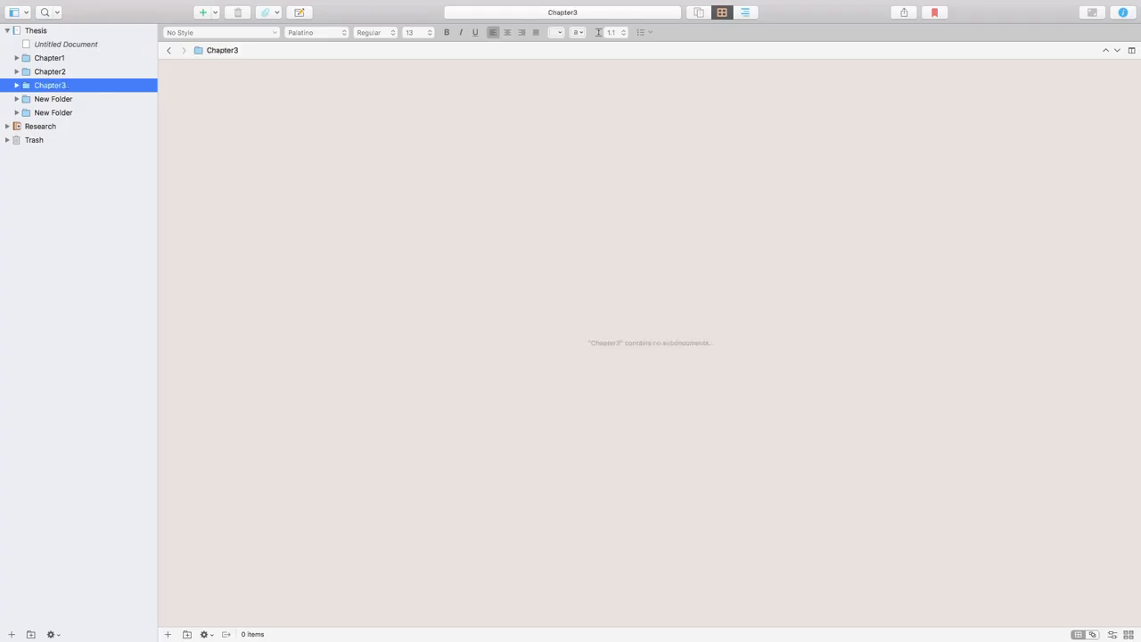
Step: Move the two remaining unnamed folders below Chapter3 to the Trash
{"action": "left_click", "coordinate": [52, 99]}
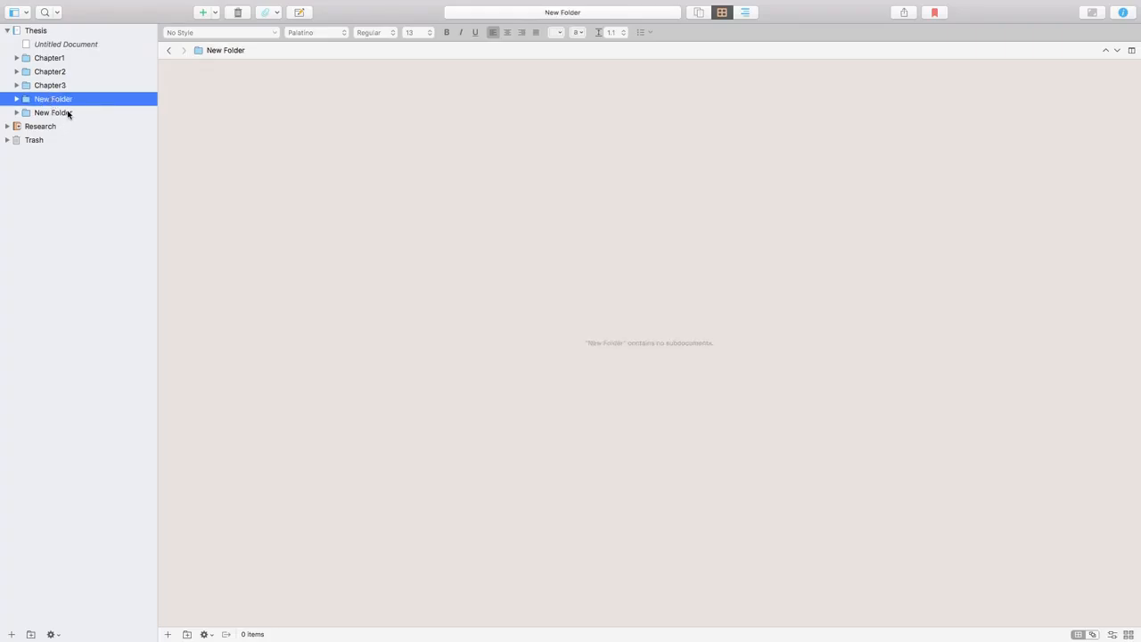
{"action": "left_click", "coordinate": [68, 114], "text": "shift"}
{"action": "right_click", "coordinate": [69, 104]}
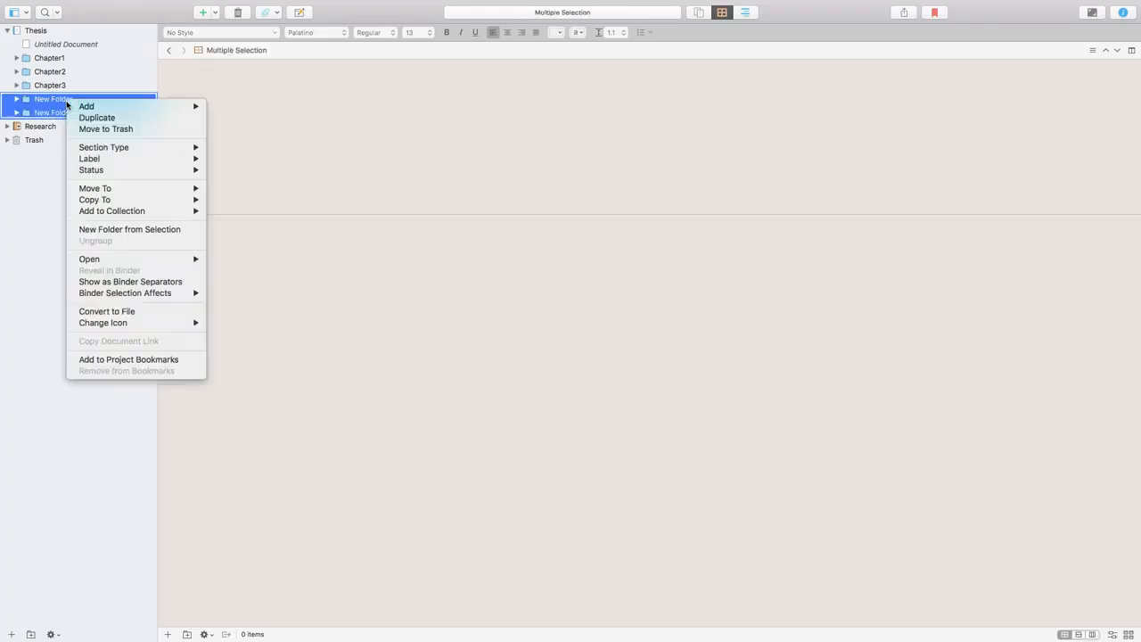
{"action": "left_click", "coordinate": [106, 130]}
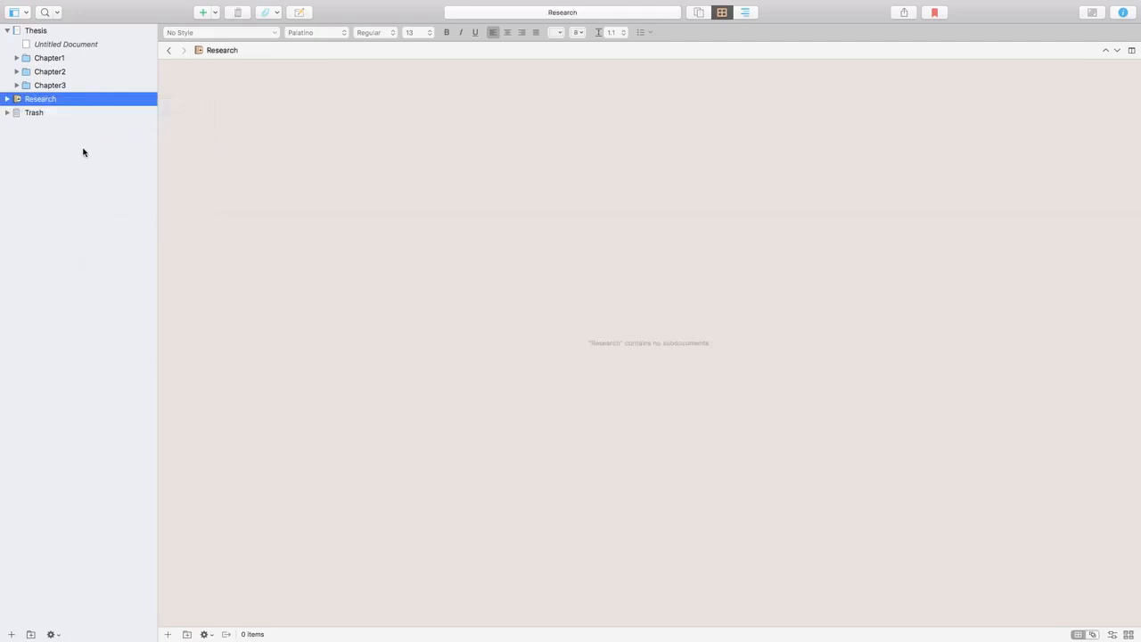
Step: Add five untitled text documents inside the Chapter1 folder
{"action": "left_click", "coordinate": [47, 58]}
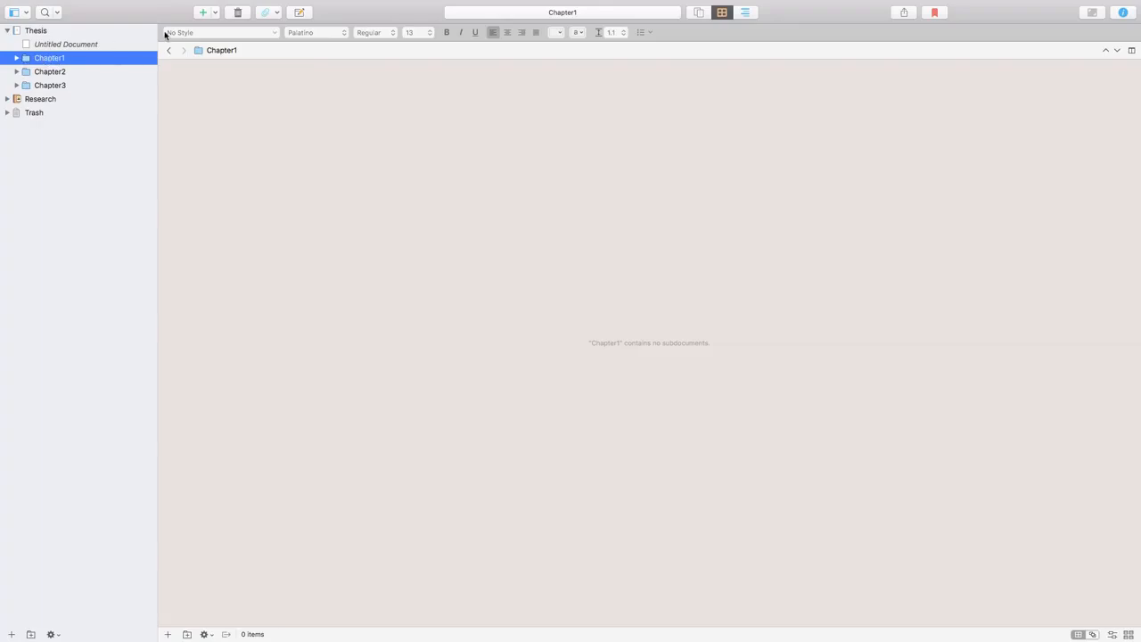
{"action": "left_click", "coordinate": [202, 14]}
{"action": "left_click", "coordinate": [203, 14]}
{"action": "left_click", "coordinate": [203, 14]}
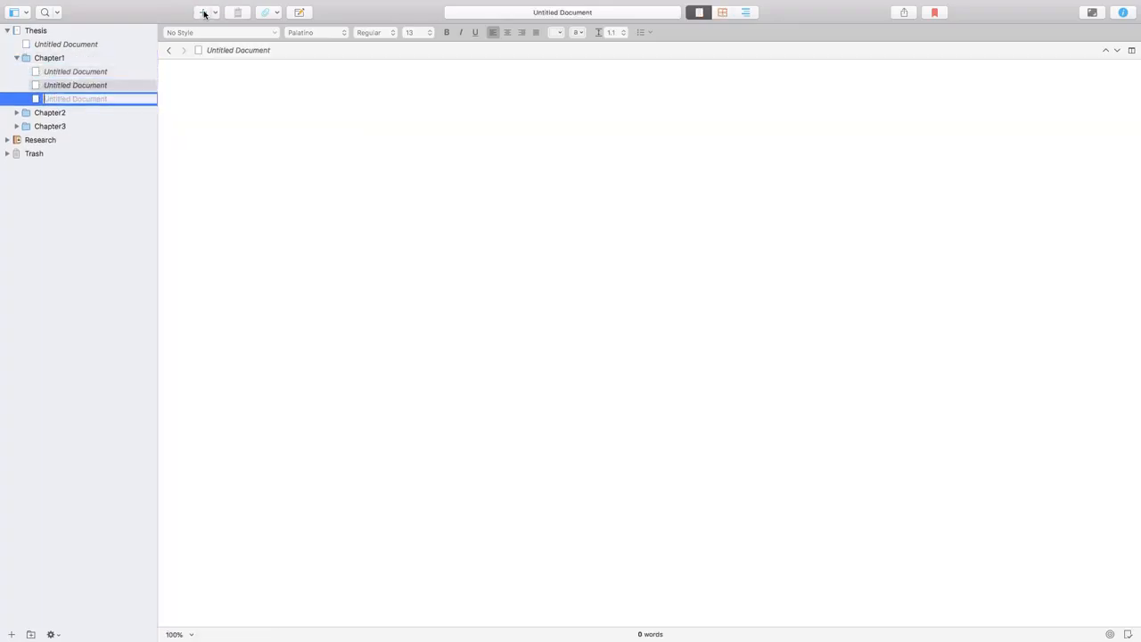
{"action": "left_click", "coordinate": [204, 13]}
{"action": "left_click", "coordinate": [204, 13]}
Step: Name the first untitled document in Chapter1 Introduction
{"action": "left_click", "coordinate": [98, 71]}
{"action": "left_click", "coordinate": [98, 71]}
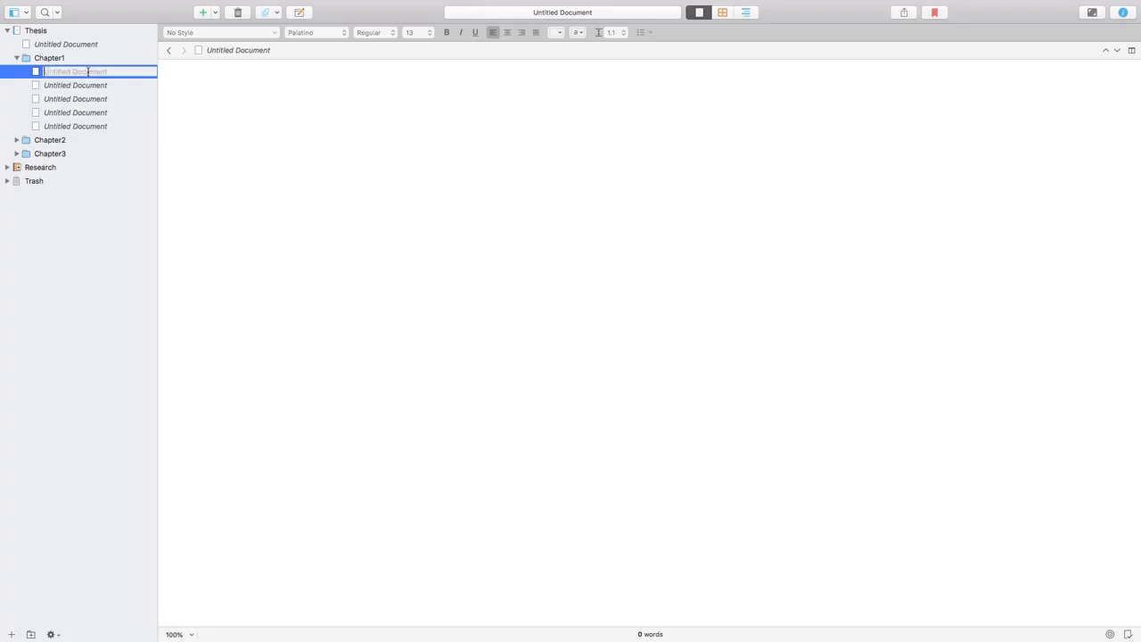
{"action": "type", "text": "Intro"}
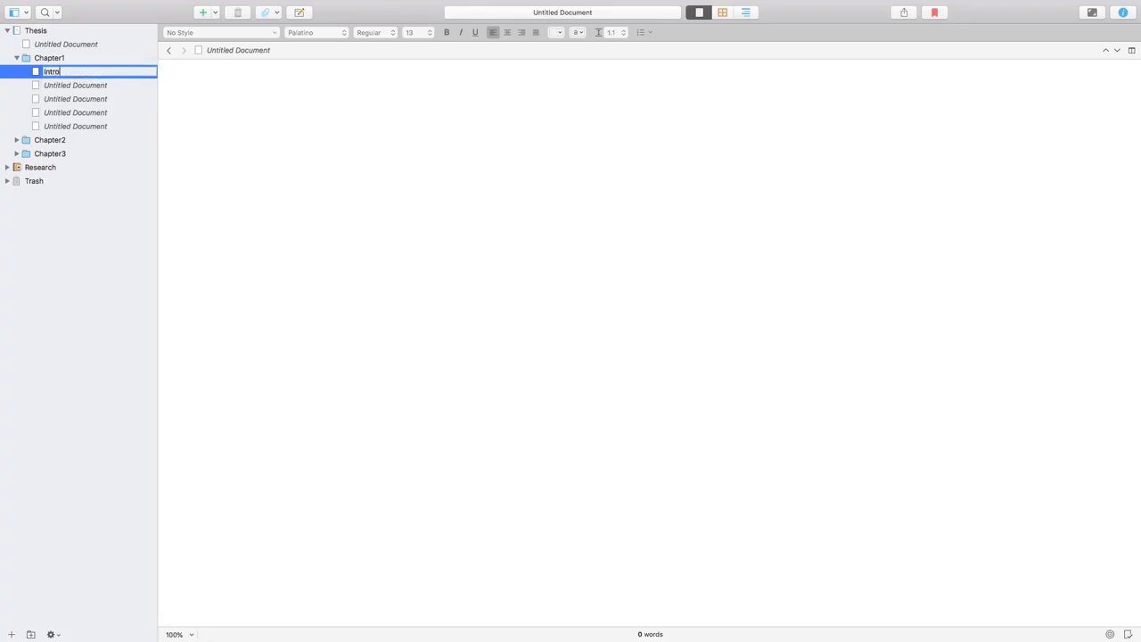
{"action": "type", "text": "duction"}
{"action": "key", "text": "Return"}
Step: Name the last untitled document in Chapter1 Conclusion
{"action": "left_click", "coordinate": [89, 131]}
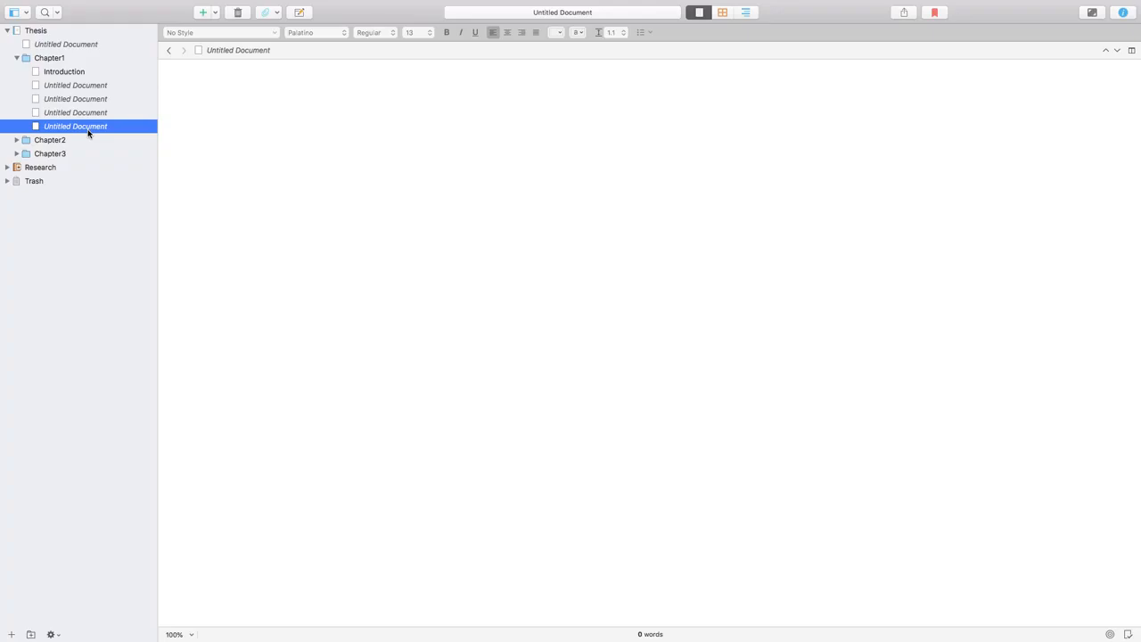
{"action": "left_click", "coordinate": [86, 126]}
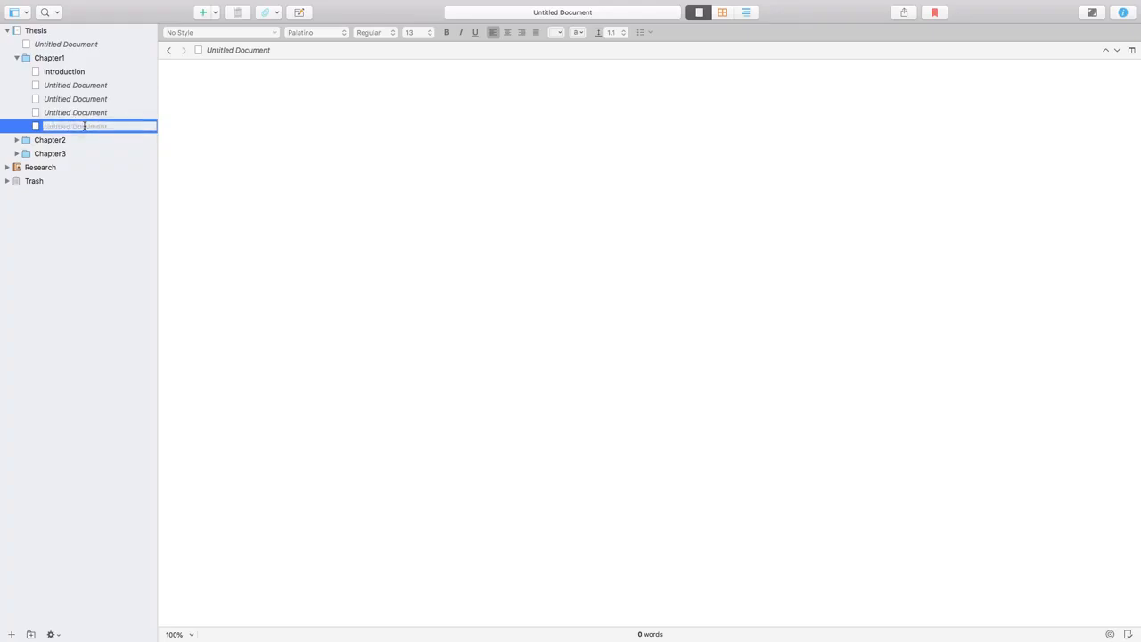
{"action": "type", "text": "Conclusion"}
{"action": "key", "text": "Return"}
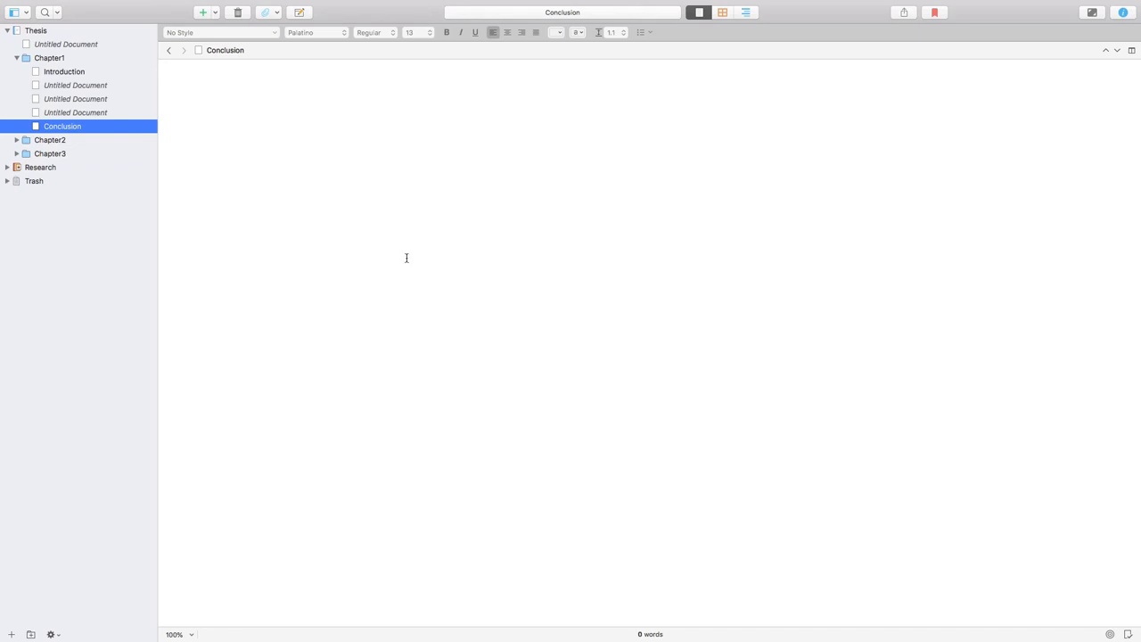
Step: Name the untitled document directly below Introduction Main_Concept1
{"action": "left_click", "coordinate": [96, 88]}
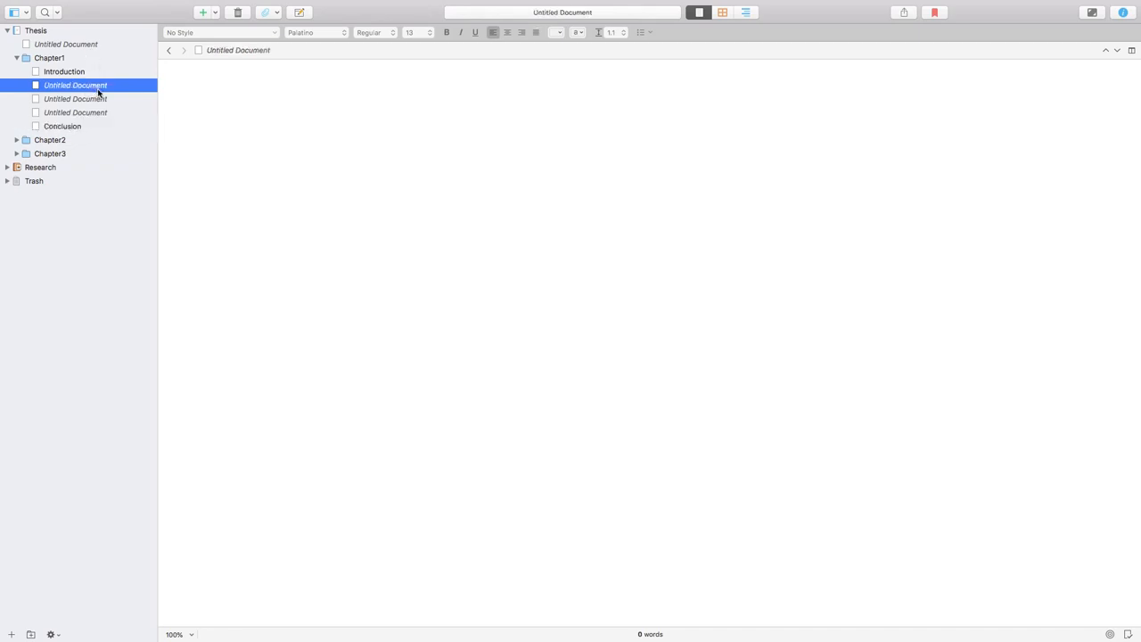
{"action": "left_click", "coordinate": [98, 90]}
{"action": "type", "text": "Main"}
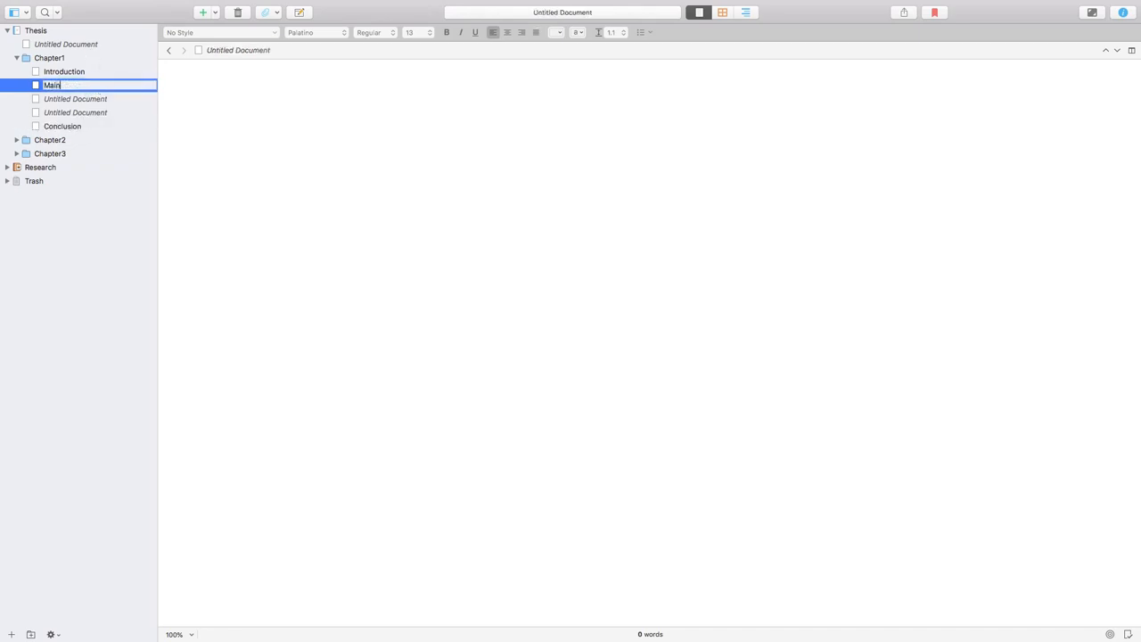
{"action": "type", "text": "_Cep"}
{"action": "type", "text": "ncep"}
{"action": "type", "text": "t1"}
{"action": "key", "text": "Return"}
Step: Name the untitled document directly below Main_Concept1 Main_Concept2
{"action": "key", "text": "Down"}
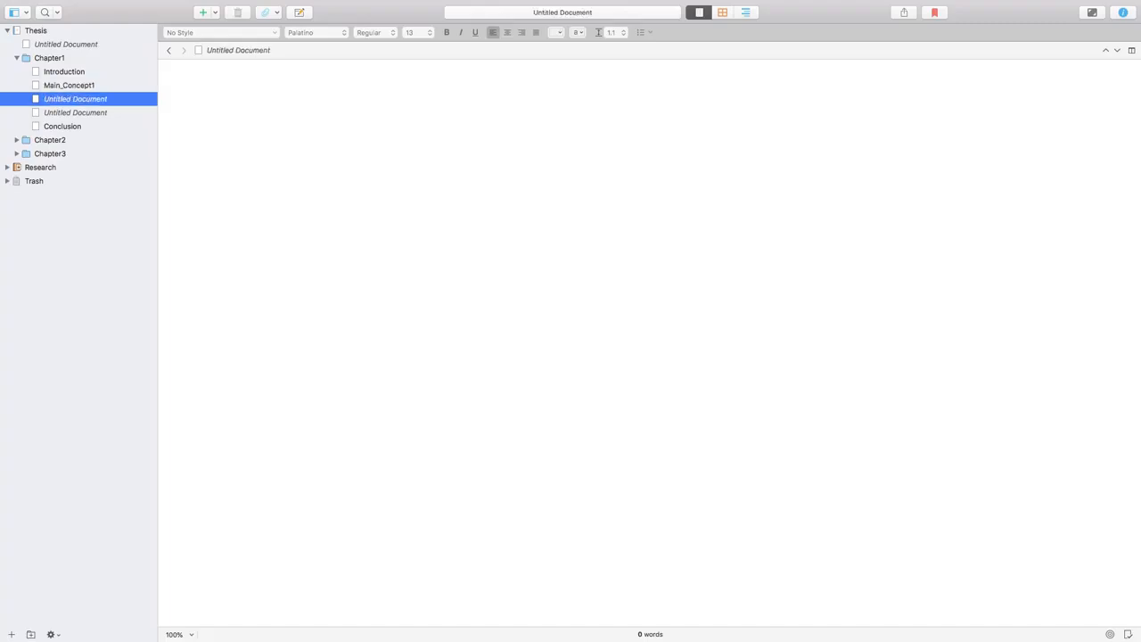
{"action": "key", "text": "Up"}
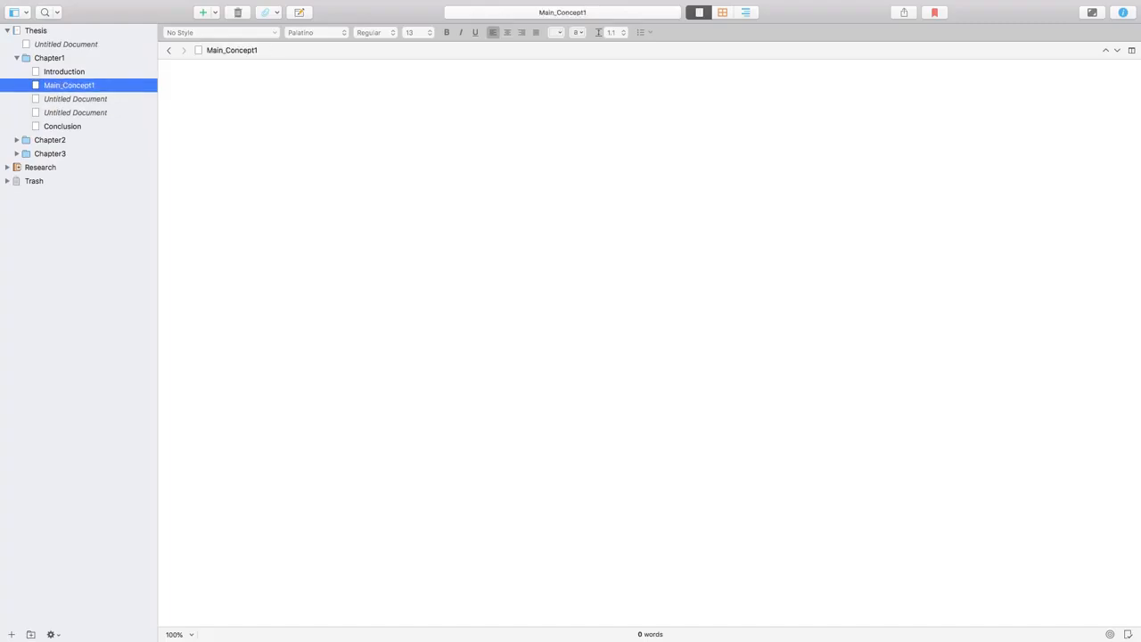
{"action": "left_click", "coordinate": [107, 98]}
{"action": "left_click", "coordinate": [107, 98]}
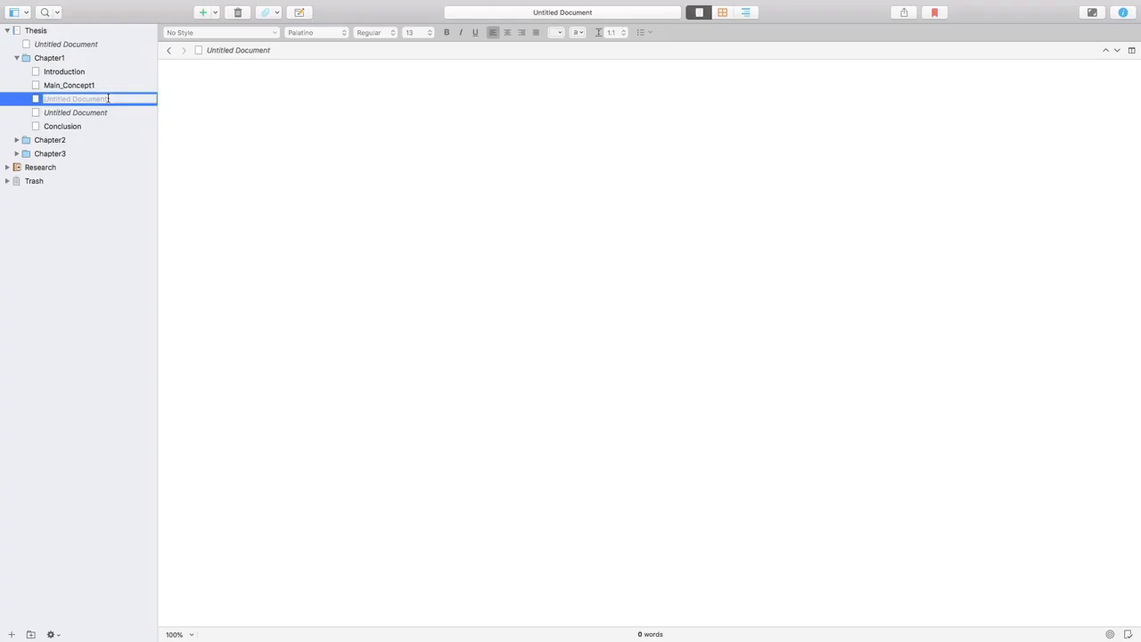
{"action": "type", "text": "Main_Concept2"}
{"action": "key", "text": "Return"}
Step: Name the remaining untitled document above Conclusion in Chapter1 Main_Concept2 as well
{"action": "double_click", "coordinate": [104, 113]}
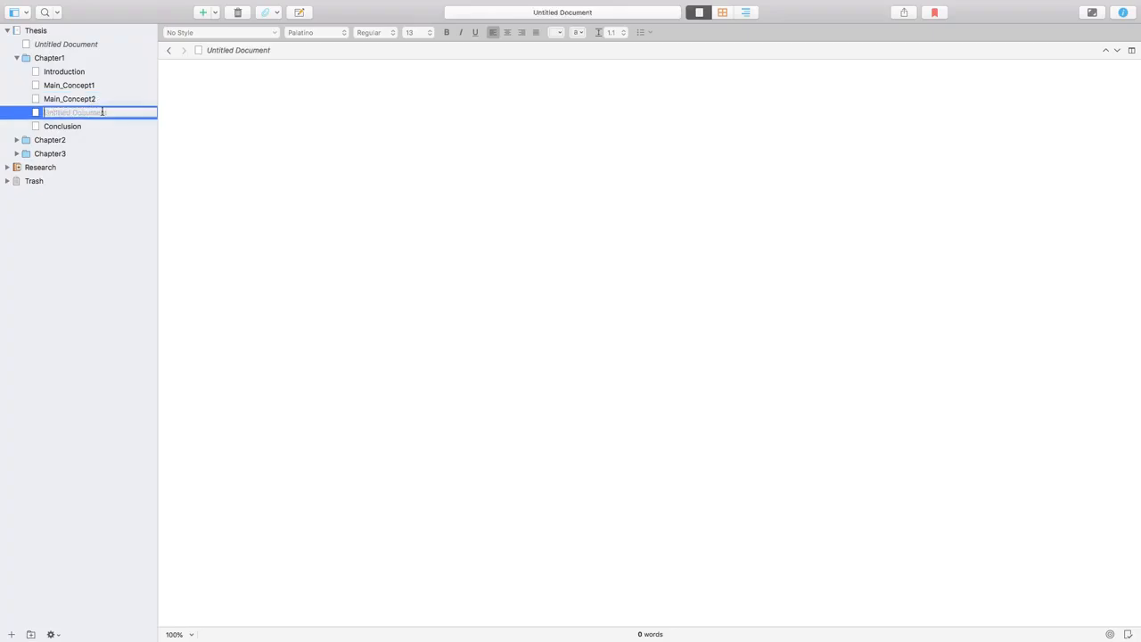
{"action": "type", "text": "Main"}
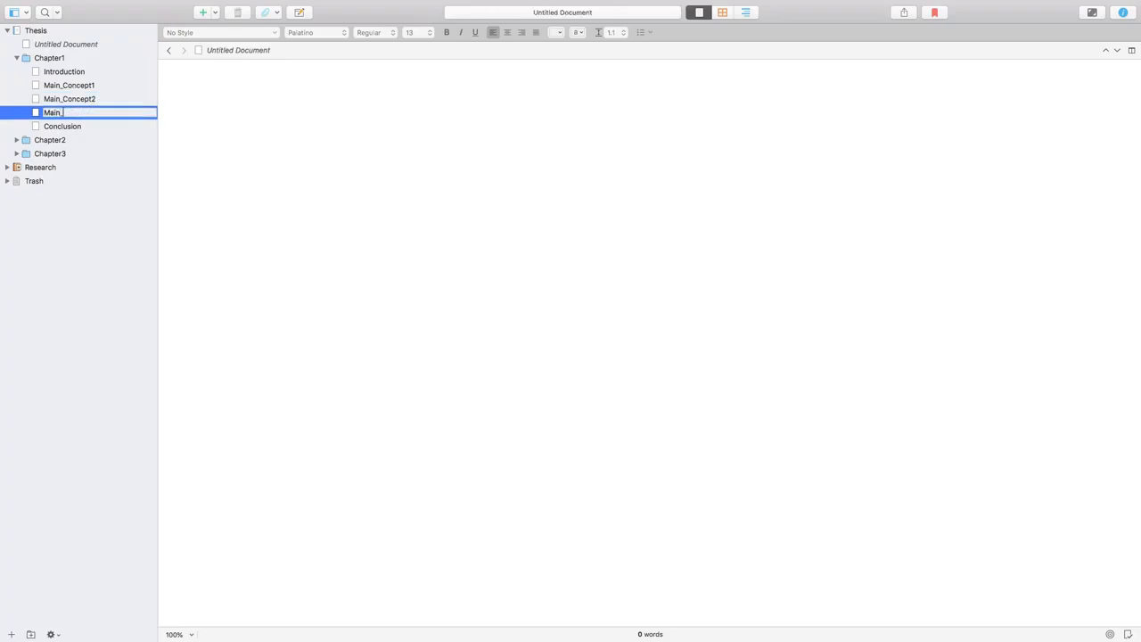
{"action": "type", "text": "_Concept2"}
{"action": "key", "text": "Return"}
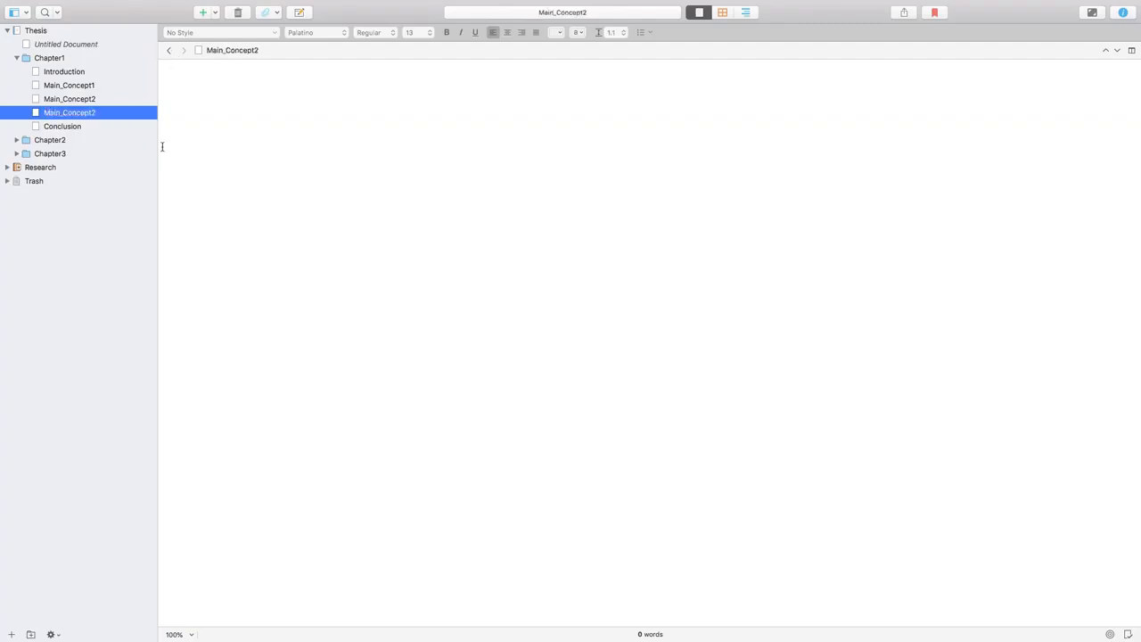
Step: Duplicate the collapsed Chapter1 folder with its documents and expand the copy
{"action": "left_click", "coordinate": [16, 57]}
{"action": "right_click", "coordinate": [37, 59]}
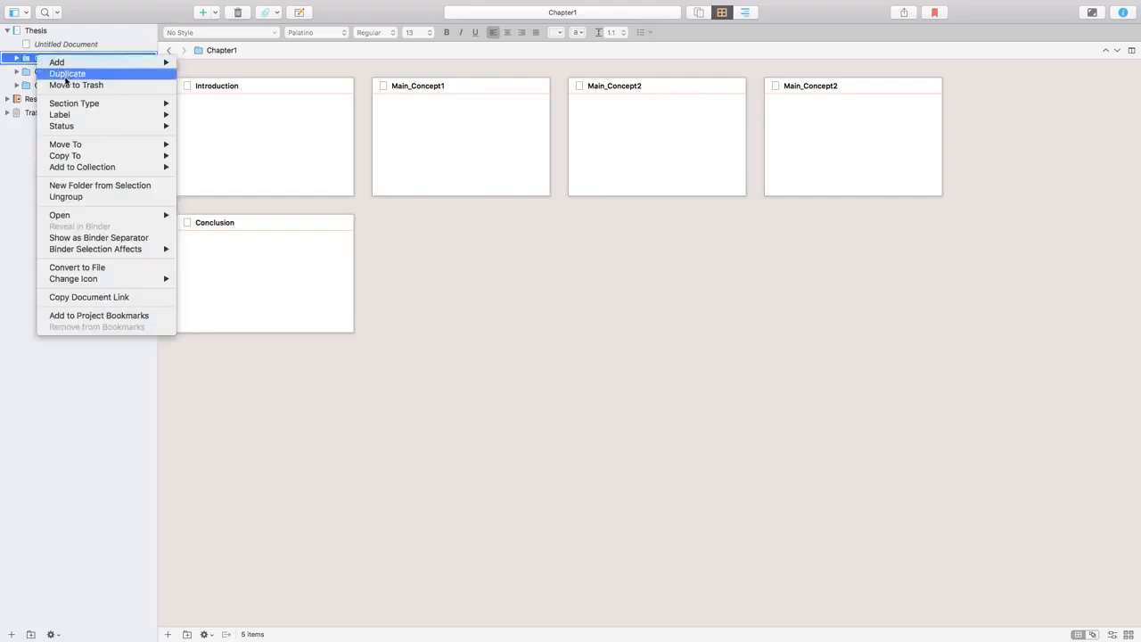
{"action": "left_click", "coordinate": [67, 74]}
{"action": "left_click", "coordinate": [16, 72]}
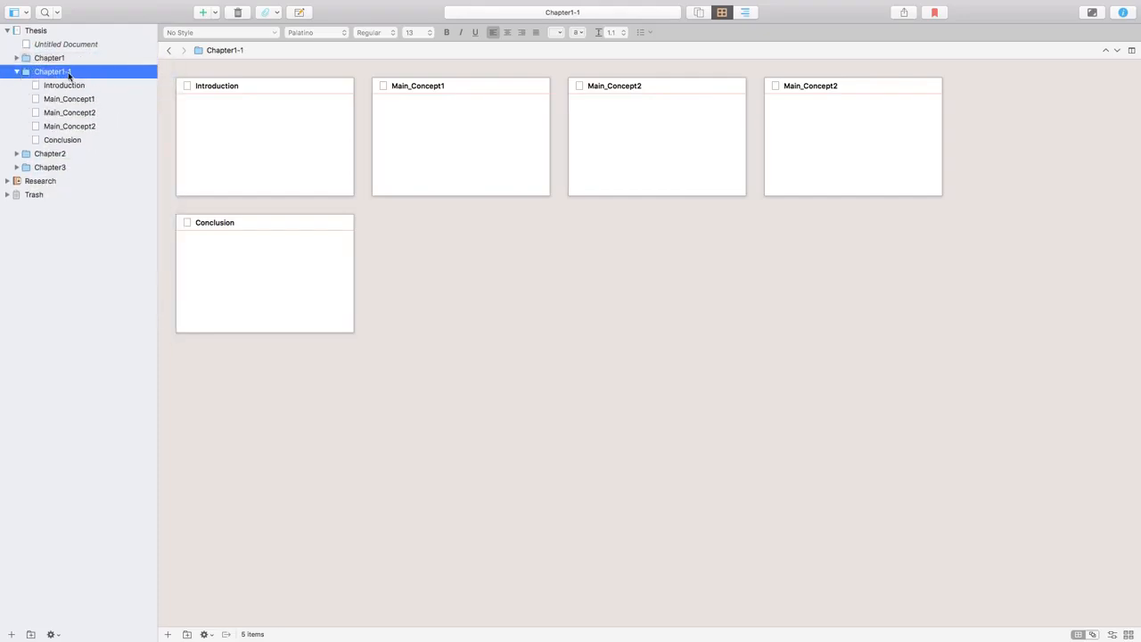
Step: Rename the duplicated chapter folder as Chapter4
{"action": "left_click", "coordinate": [55, 71]}
{"action": "left_click", "coordinate": [74, 72]}
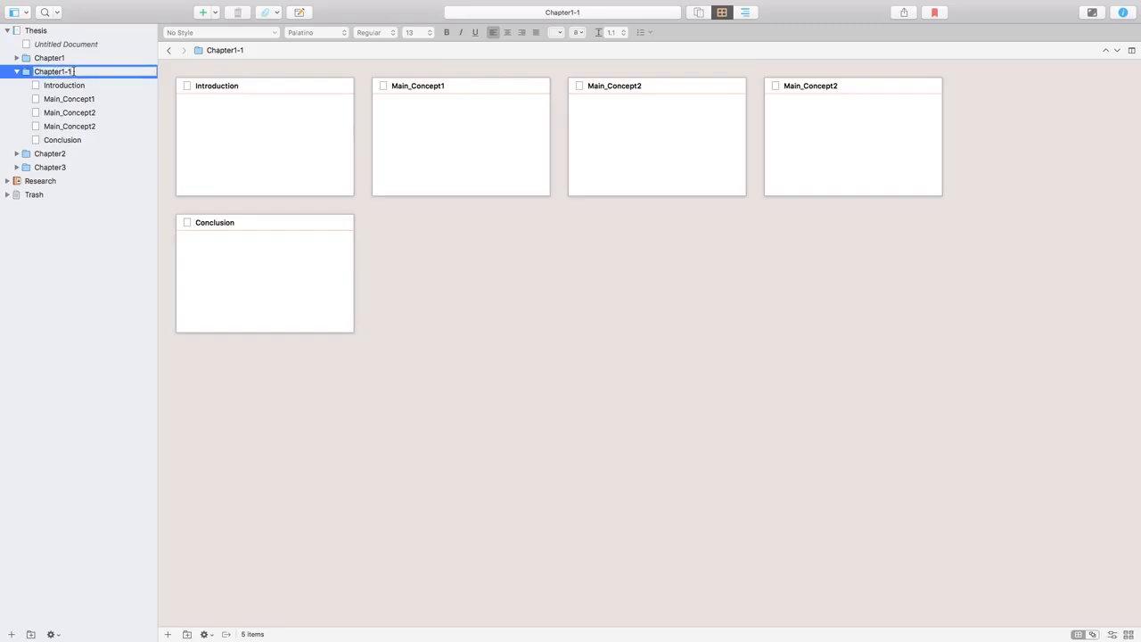
{"action": "key", "text": "BackSpace"}
{"action": "key", "text": "BackSpace"}
{"action": "key", "text": "BackSpace"}
{"action": "type", "text": "4"}
{"action": "left_click", "coordinate": [112, 116]}
Step: Collapse the Chapter4 folder and move it directly below Chapter3 in the binder
{"action": "left_click", "coordinate": [16, 72]}
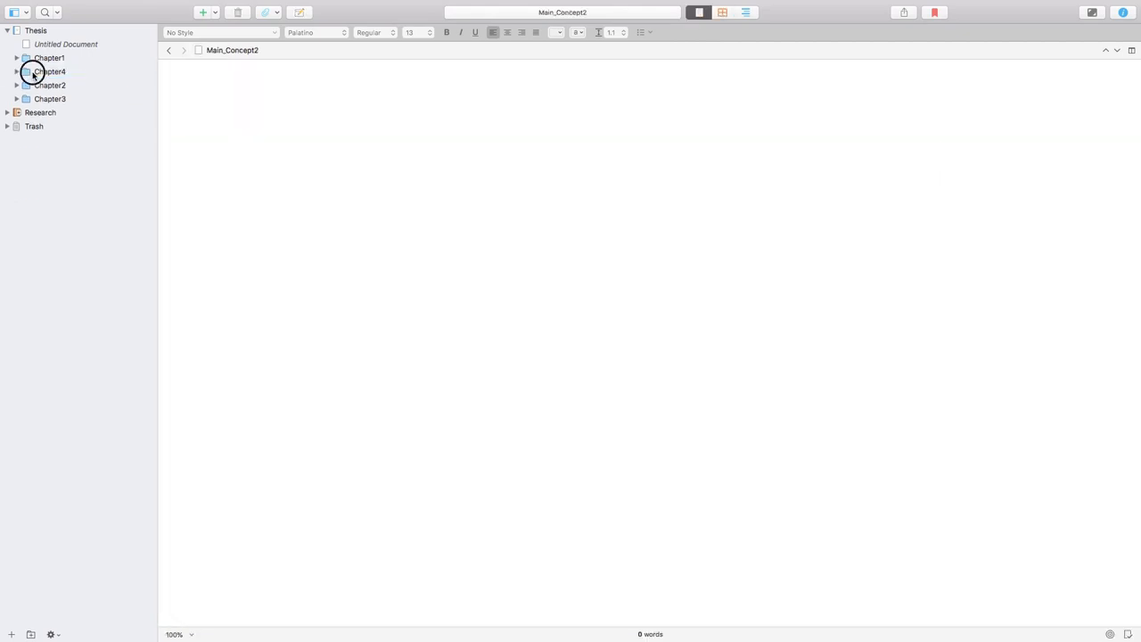
{"action": "left_click", "coordinate": [33, 74]}
{"action": "left_click_drag", "start_coordinate": [33, 74], "coordinate": [38, 30]}
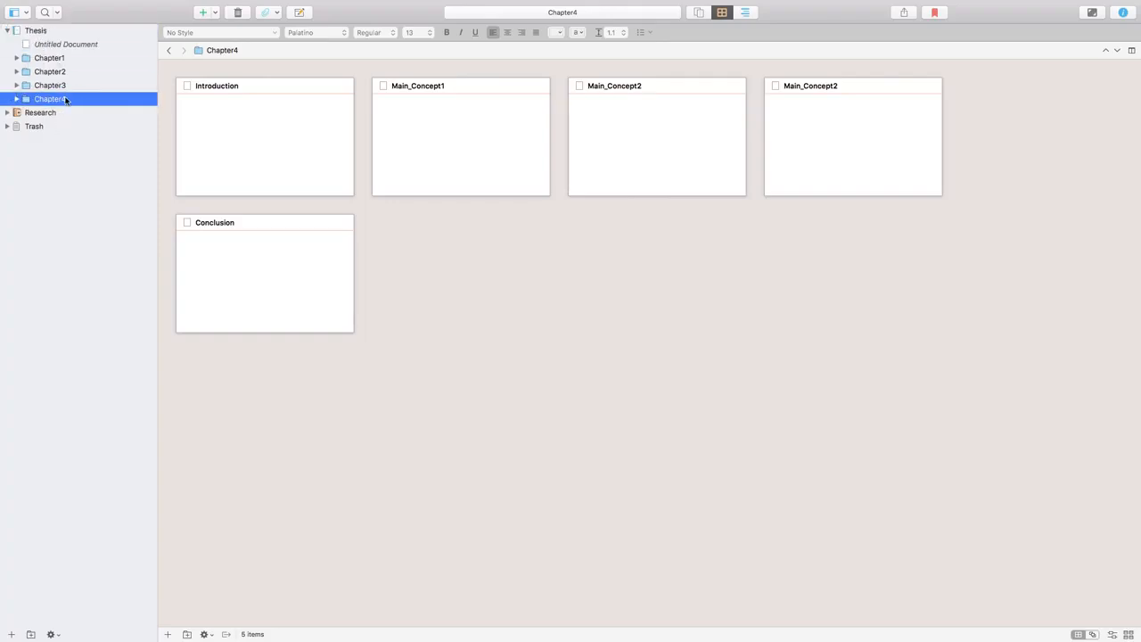
Step: Expand the Chapter4 and Chapter1 folders to compare the documents they contain
{"action": "left_click", "coordinate": [16, 98]}
{"action": "left_click", "coordinate": [17, 58]}
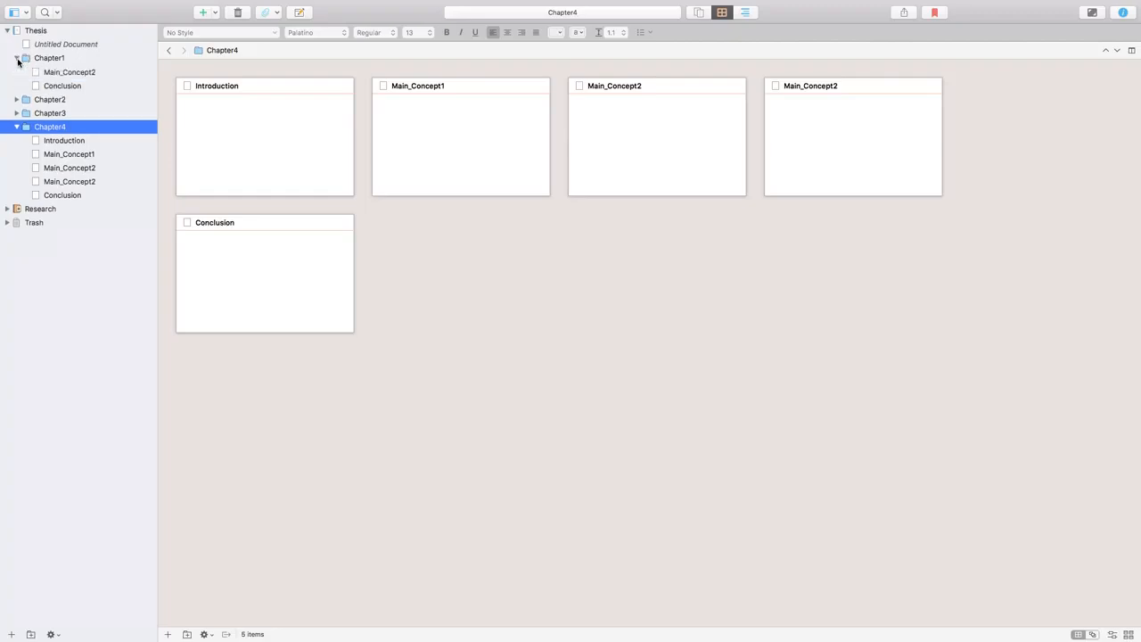